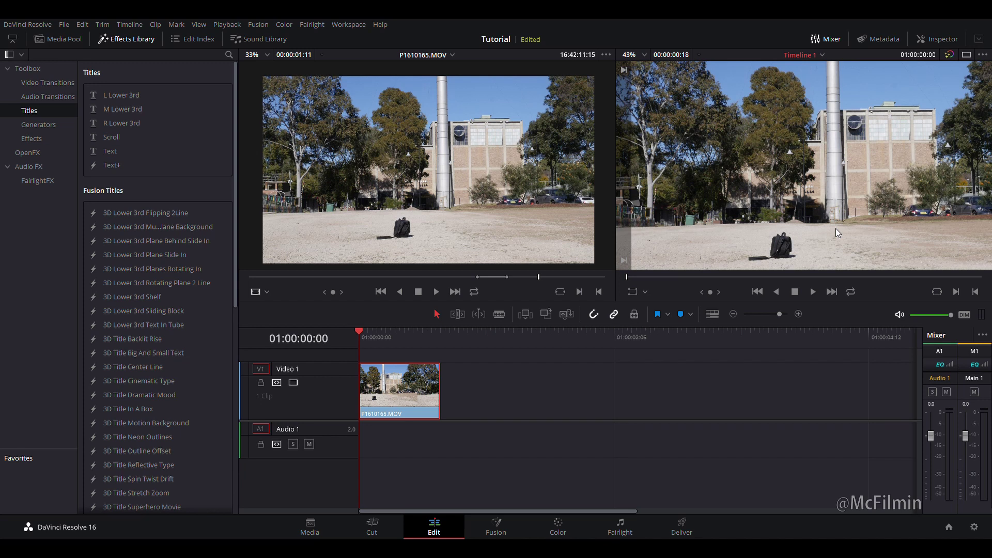
Step: Fit, zoom and pan the viewer to inspect the camera bag in the dirt field
key("shift+z")
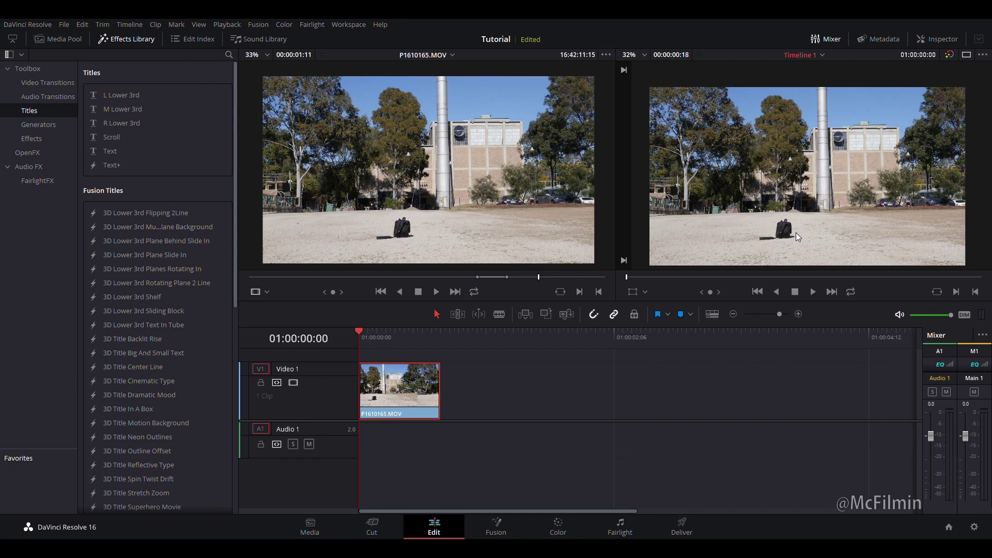
scroll(800, 232, "up", 3)
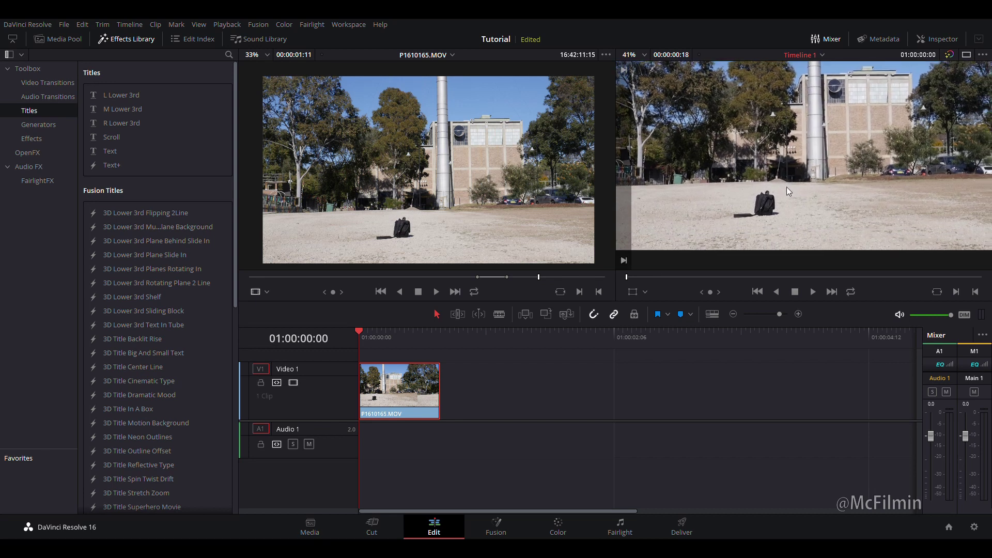
scroll(787, 186, "up", 5)
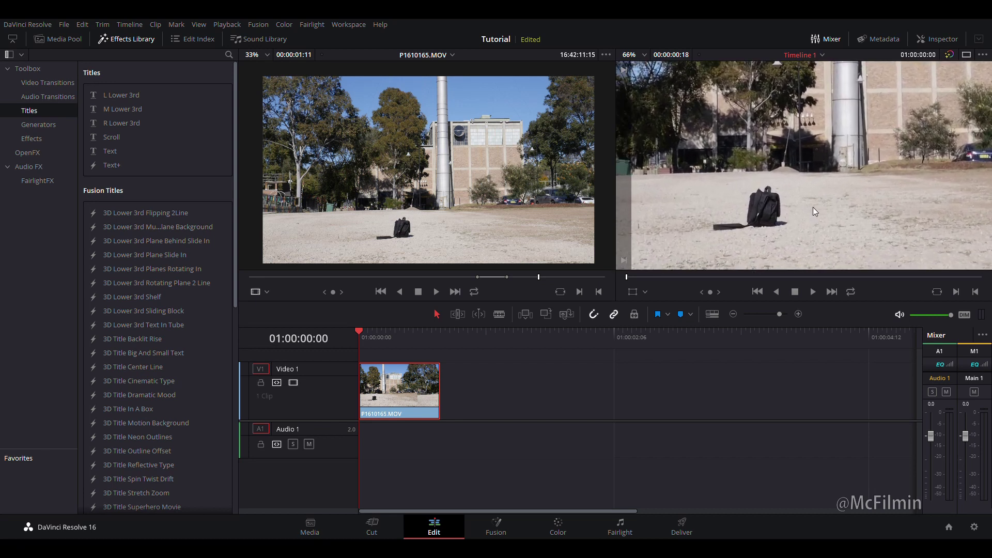
scroll(805, 201, "up", 1)
left_click_drag(805, 194, 841, 191)
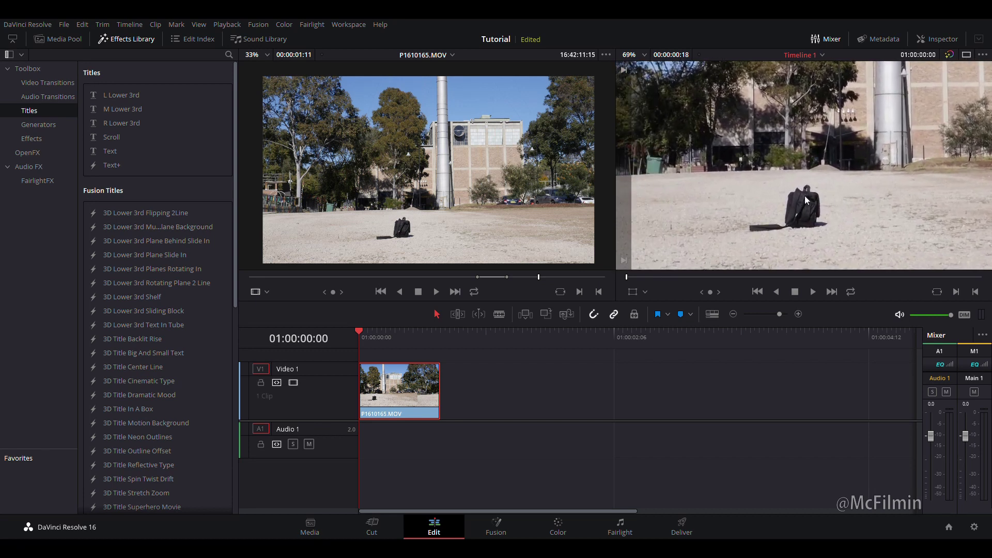
scroll(834, 216, "down", 4)
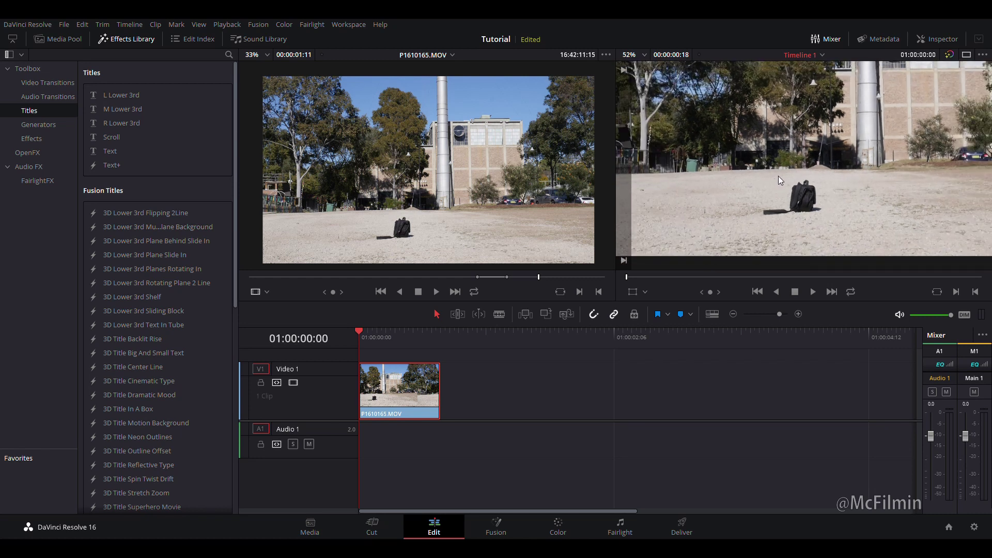
scroll(818, 181, "down", 4)
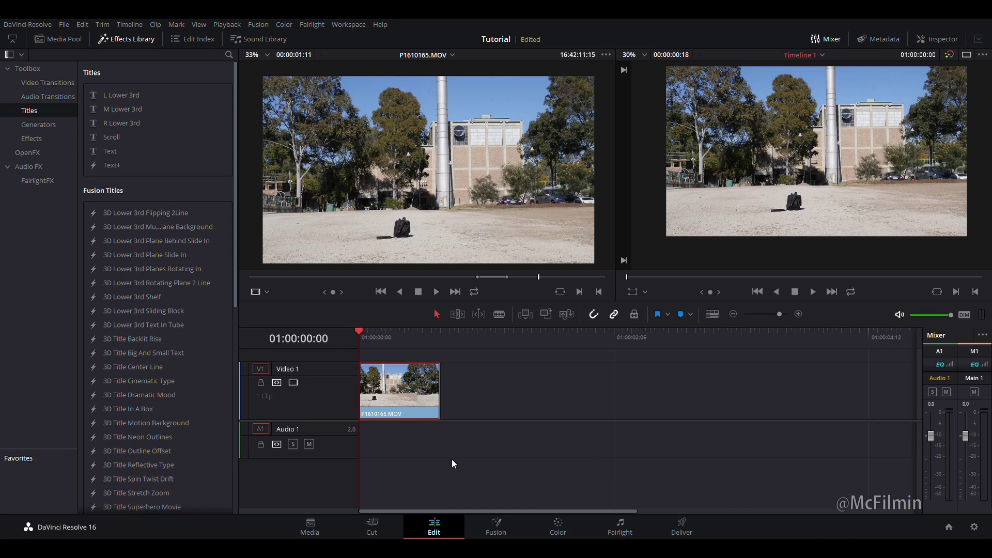
Step: On the Color page, add serial node 02 after node 01 with Alt+S
left_click(572, 525)
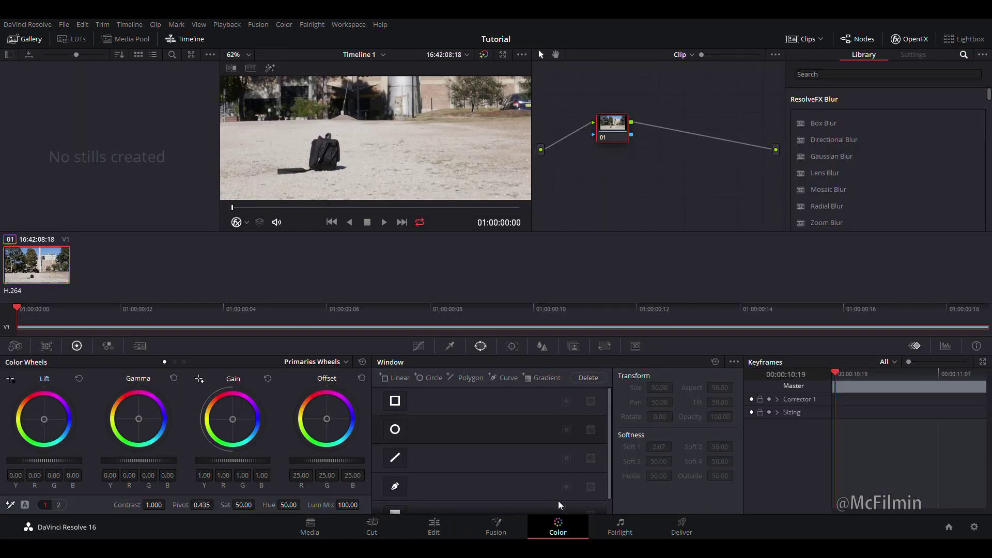
scroll(345, 175, "up", 2)
scroll(343, 126, "down", 2)
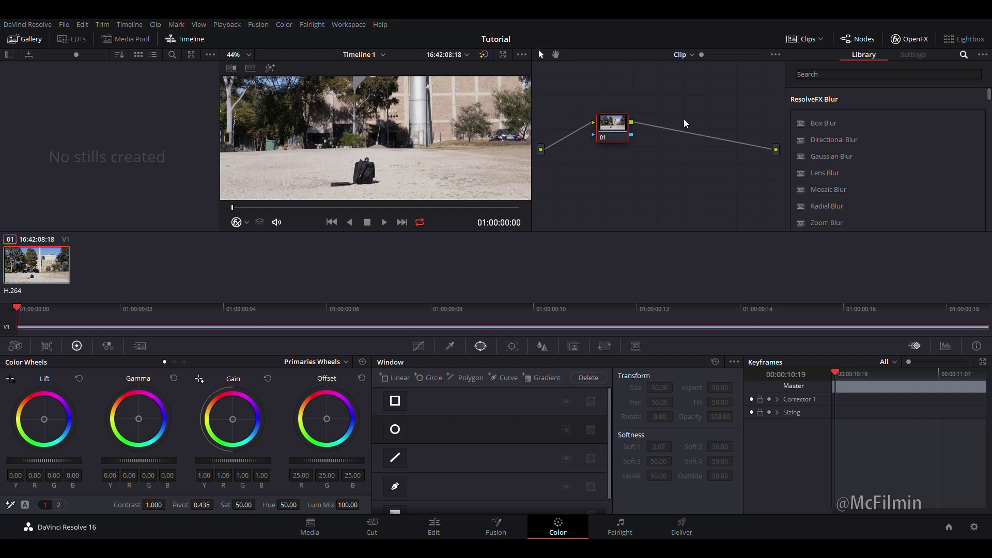
key("alt+s")
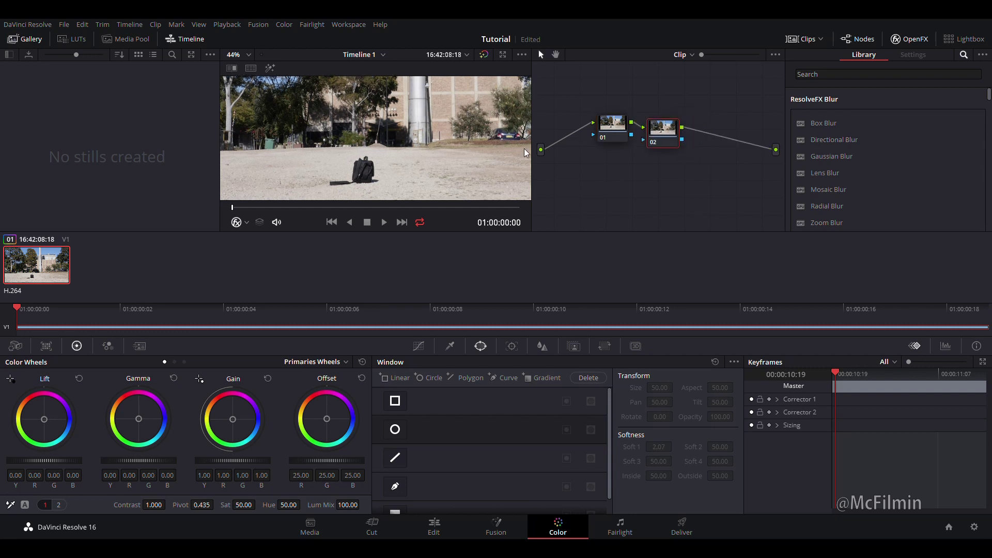
Step: Choose the Curve (pen) window and zoom the viewer in on the bag
left_click_drag(667, 136, 674, 135)
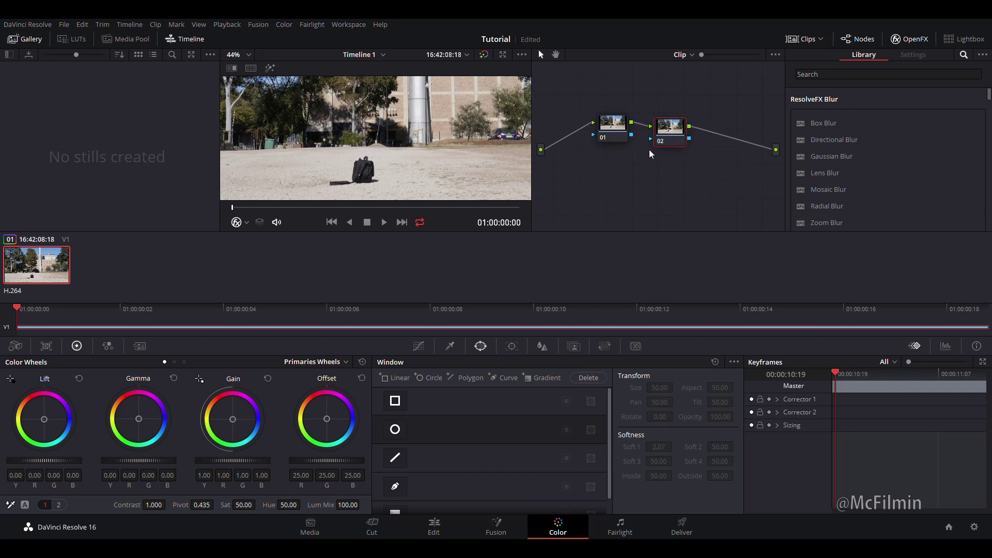
scroll(395, 436, "down", 1)
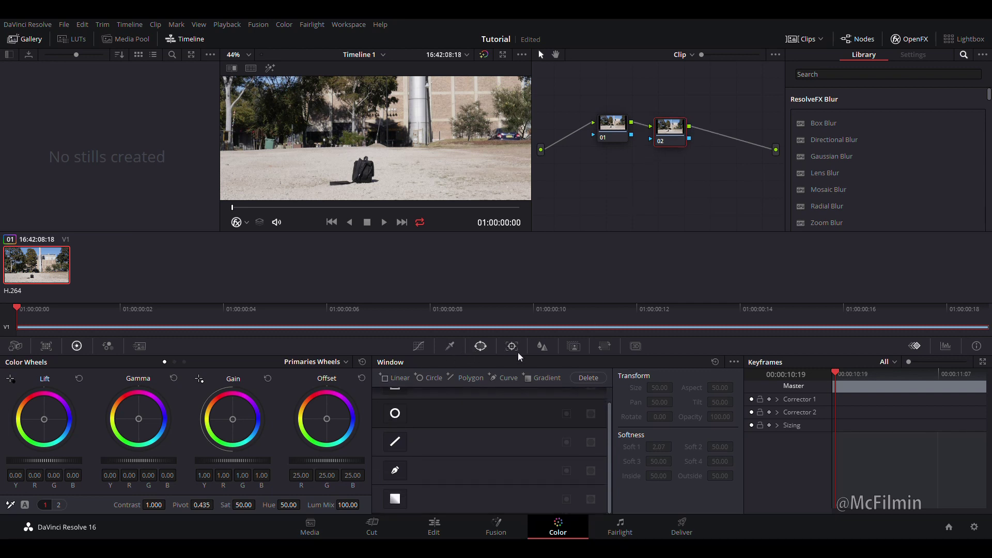
left_click(398, 473)
scroll(363, 172, "up", 2)
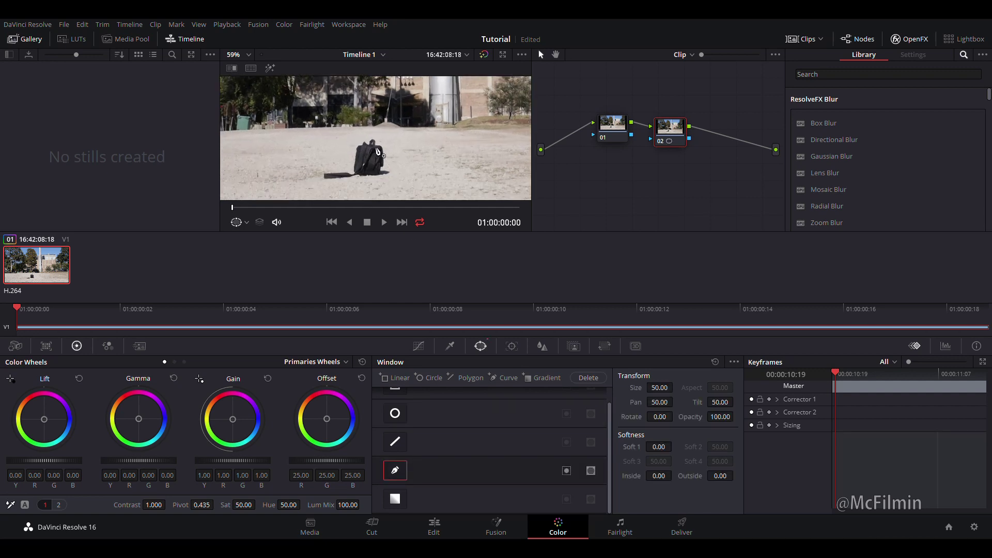
scroll(392, 133, "up", 3)
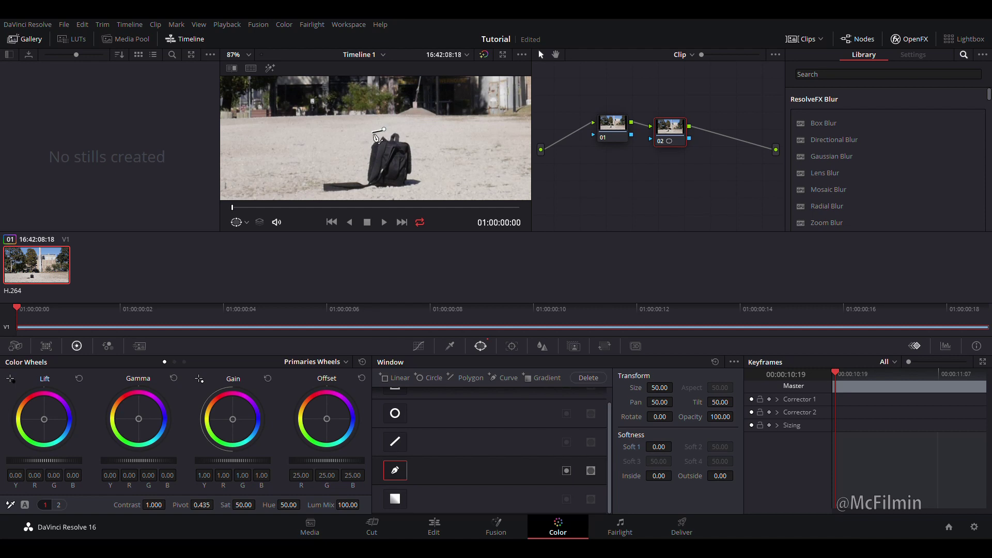
Step: Place curve points down the bag's left side and around the shadow's far end
left_click(371, 132)
left_click(366, 144)
left_click(363, 156)
left_click(361, 171)
left_click(349, 176)
left_click(318, 179)
left_click(319, 193)
left_click(332, 195)
Step: Continue the outline along the base and up the right side, closing it at the top
left_click(366, 194)
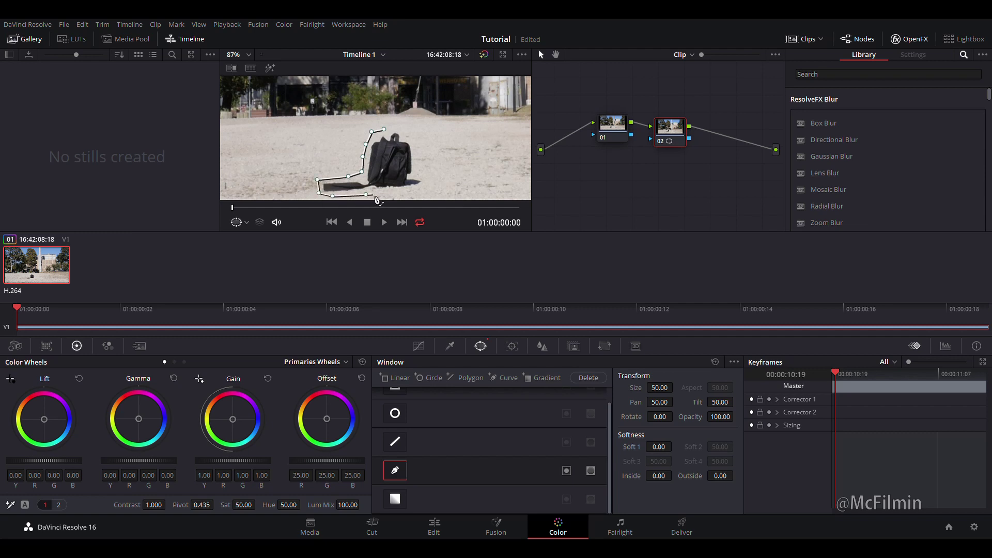
left_click(380, 195)
left_click(410, 190)
left_click(429, 176)
left_click(416, 146)
left_click(404, 130)
left_click(385, 130)
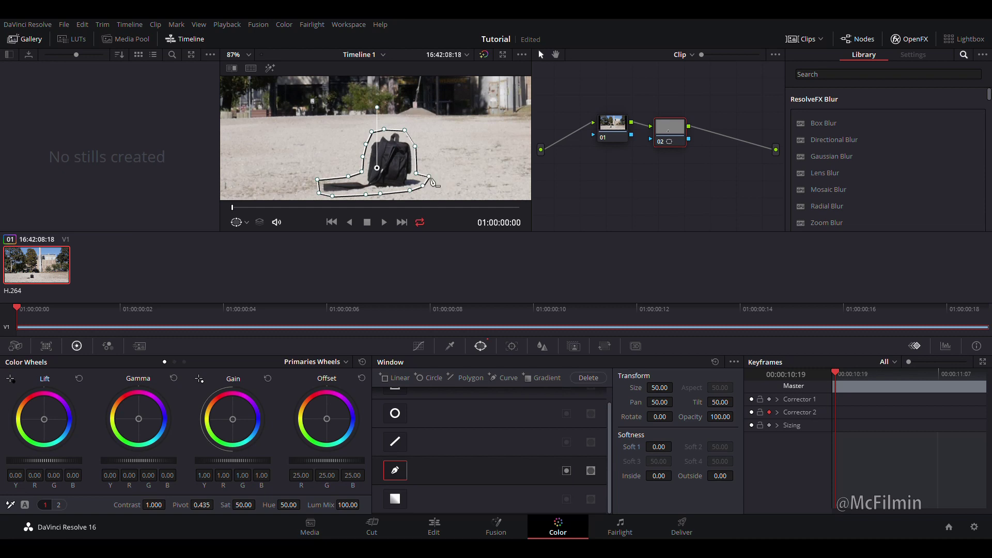
Step: Track the bag's curve window forward through the clip
key("Right")
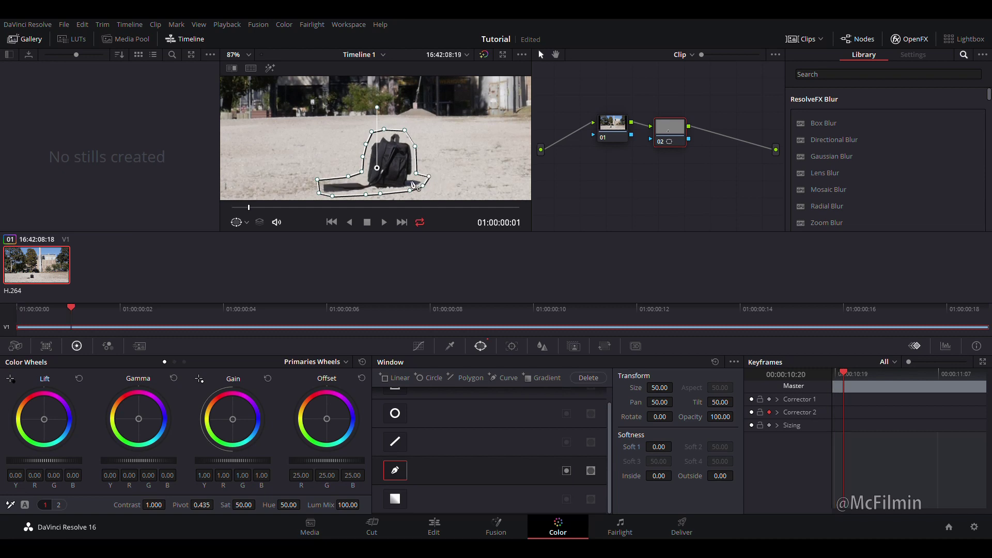
left_click_drag(413, 184, 407, 183)
key("Right")
key("Right")
key("Right")
key("Right")
key("Right")
key("Right")
key("Right")
key("Right")
key("Right")
key("Right")
key("Right")
key("Right")
key("Right")
key("Right")
key("Right")
key("Right")
Step: Return to the clip start and play back to check the tracked mask
left_click(838, 373)
key("space")
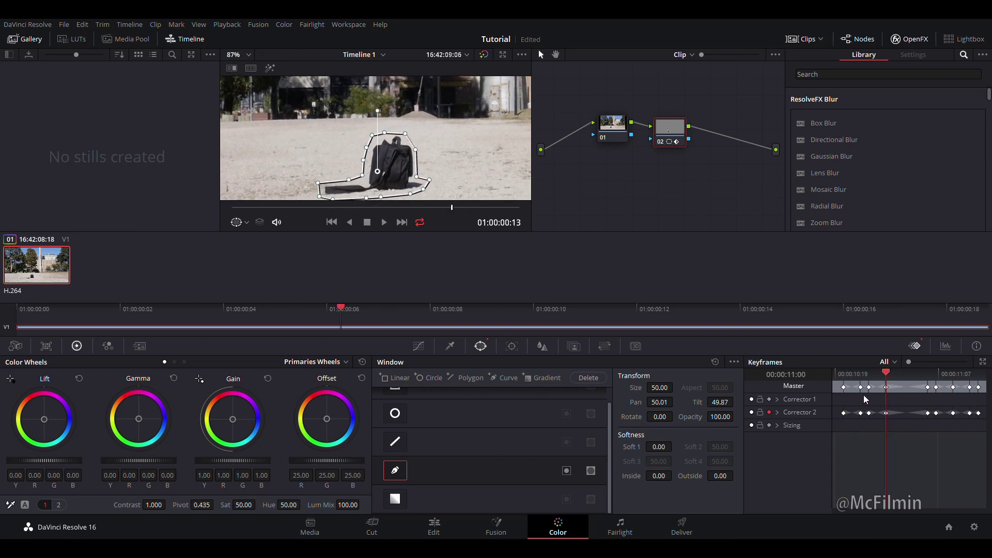
left_click(845, 402)
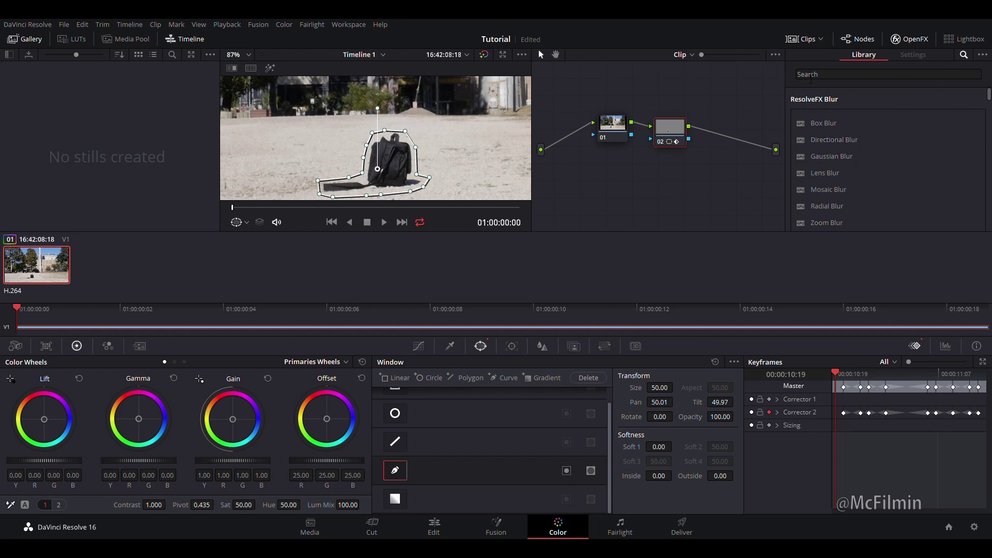
Step: Find Object Removal by searching 'ob', apply it to node 02, and play the clip
left_click(810, 77)
type("objec")
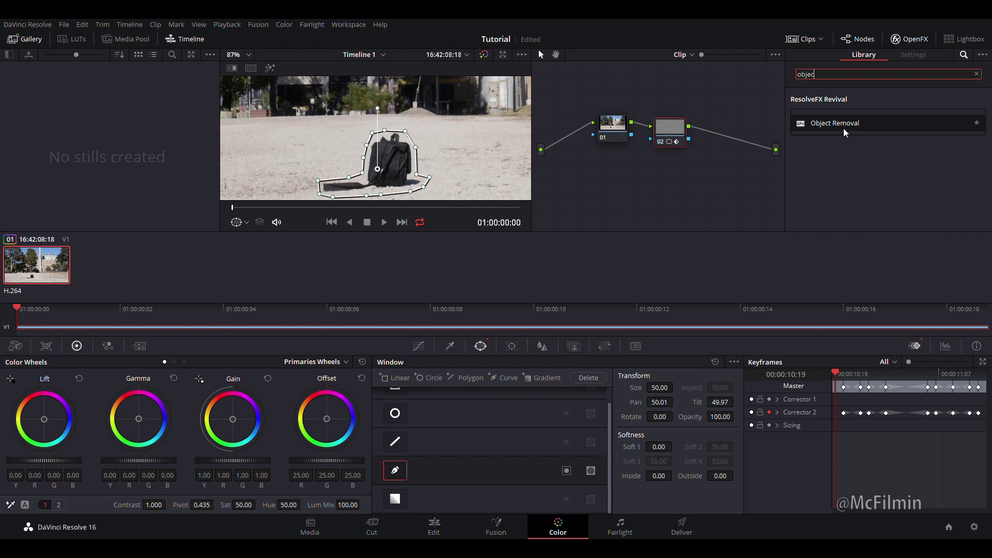
left_click_drag(844, 127, 670, 133)
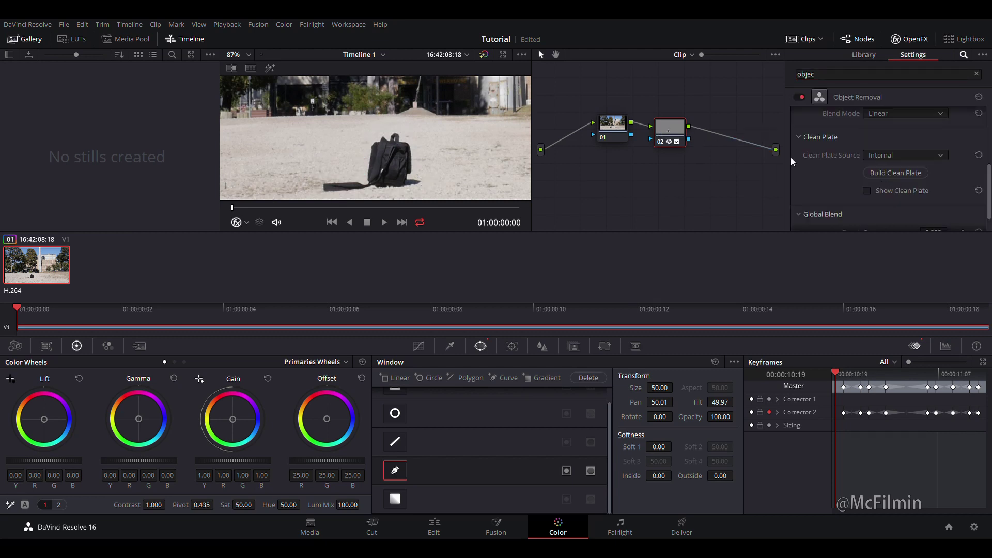
scroll(831, 190, "up", 3)
key("space")
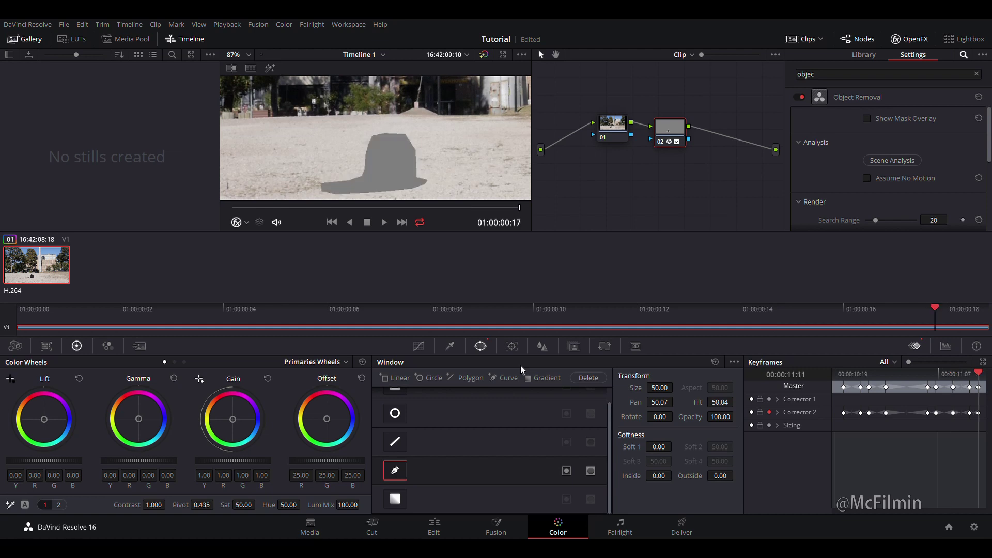
scroll(822, 163, "down", 1)
Step: Build node 02's clean plate and loop playback to confirm bare dirt replaces the bag
scroll(843, 165, "down", 3)
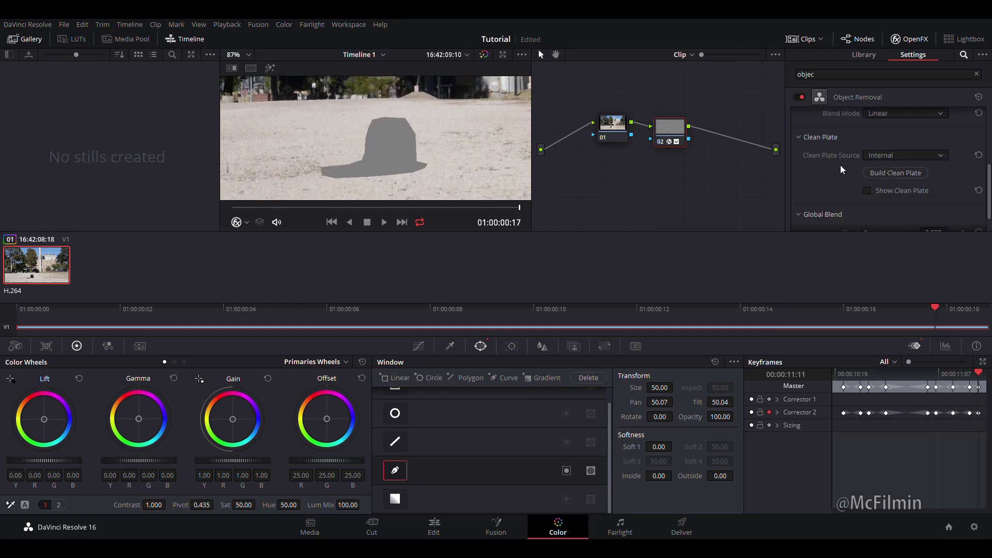
left_click(910, 178)
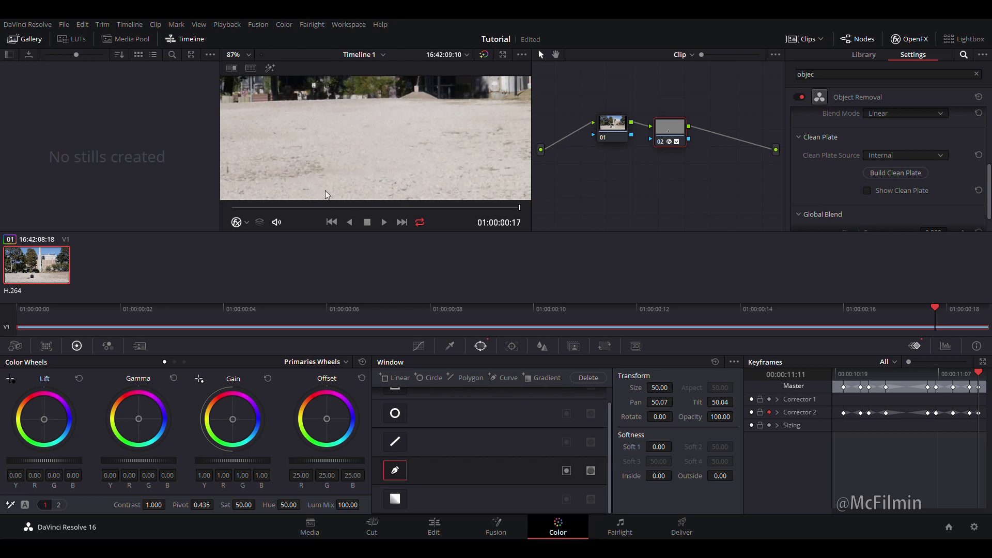
key("space")
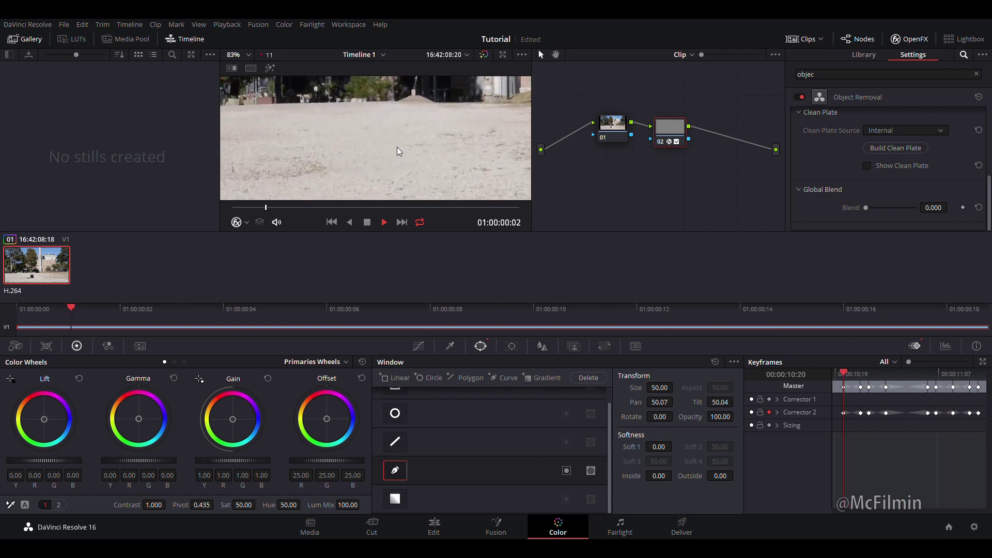
scroll(382, 163, "up", 2)
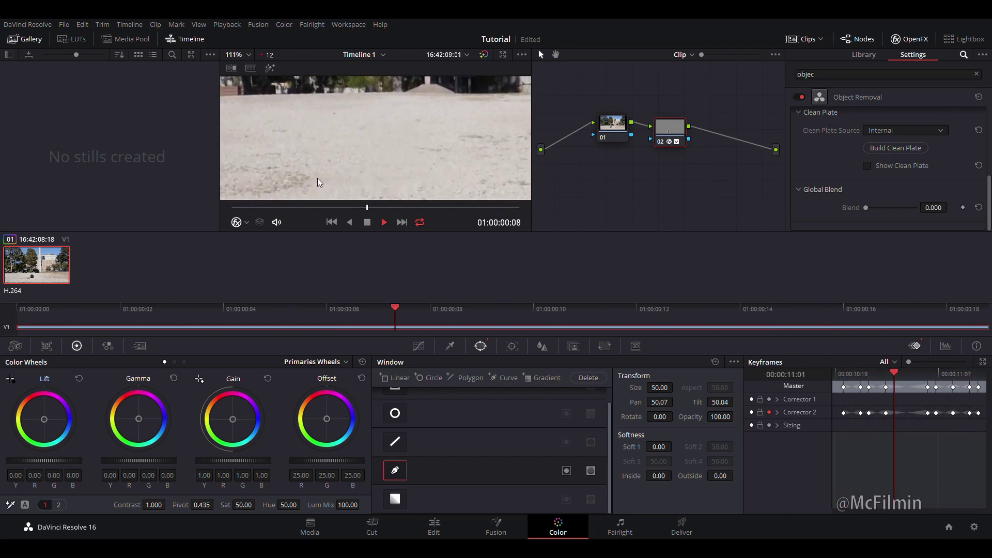
key("space")
scroll(410, 170, "up", 1)
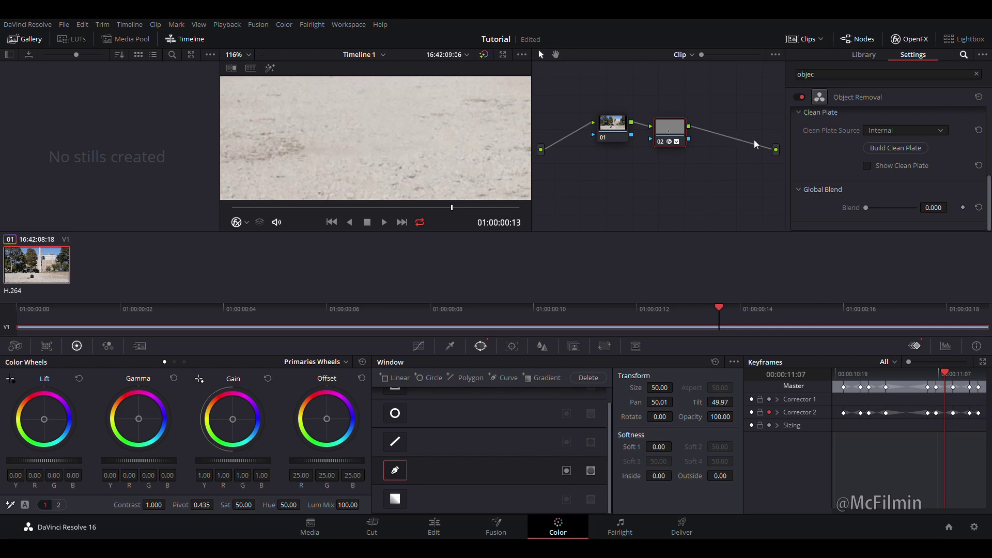
Step: Add serial node 03 and link node 02's key output to node 03's key input
key("alt+s")
left_click_drag(723, 129, 726, 141)
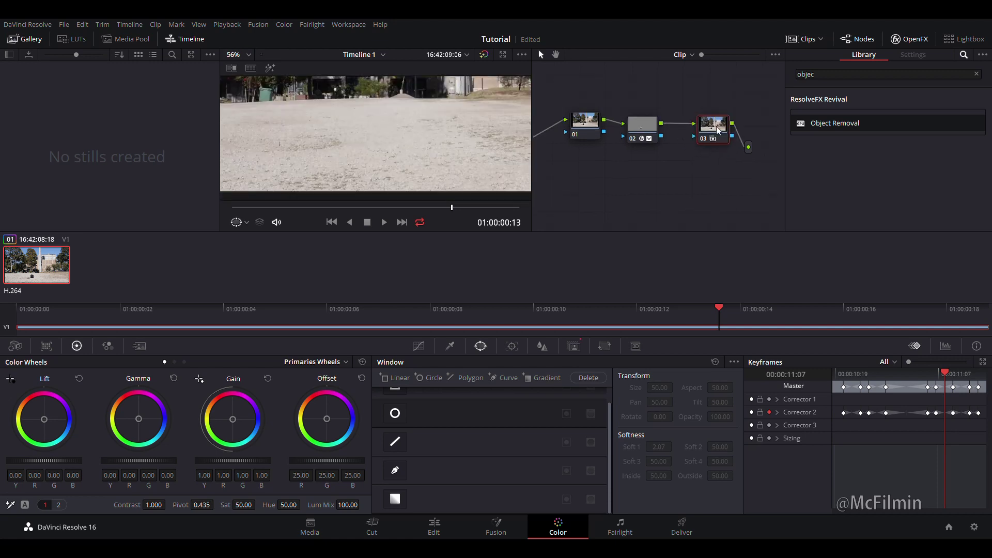
left_click(645, 129)
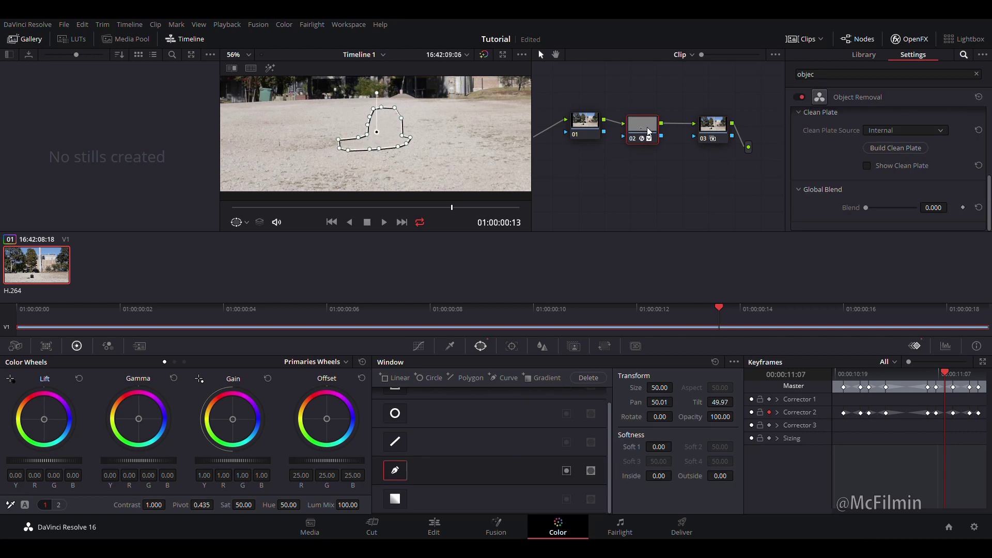
left_click(711, 126)
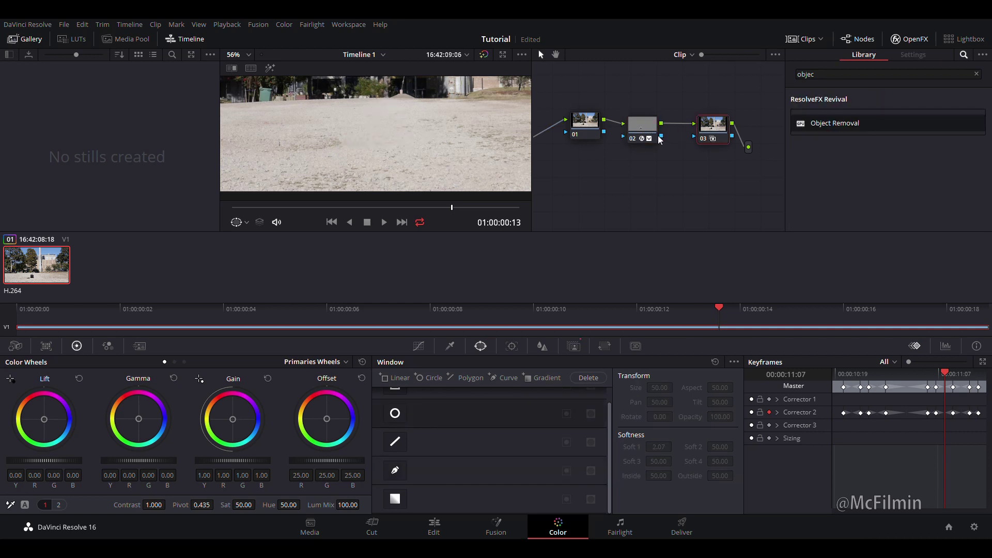
left_click_drag(663, 136, 697, 141)
left_click_drag(700, 143, 701, 143)
Step: Apply Object Removal to node 03
left_click(648, 130)
left_click(710, 128)
left_click_drag(826, 140, 712, 128)
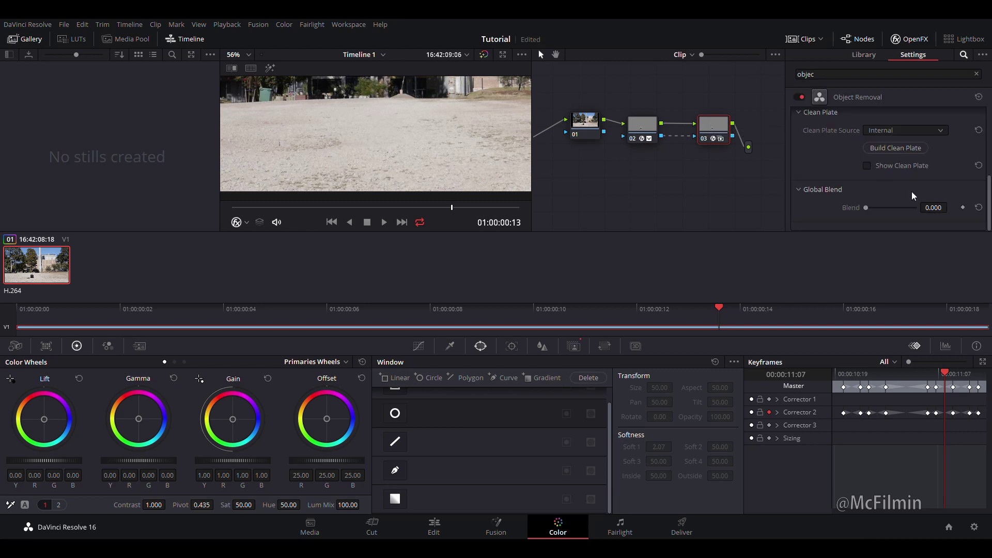
scroll(868, 169, "down", 5)
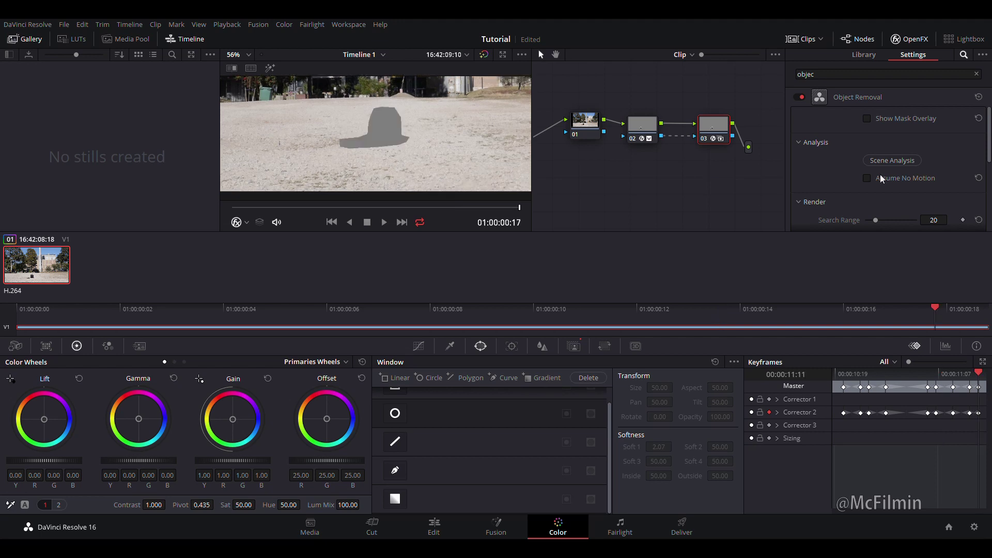
Step: Build the clean plate in node 03's Object Removal settings
scroll(864, 170, "down", 3)
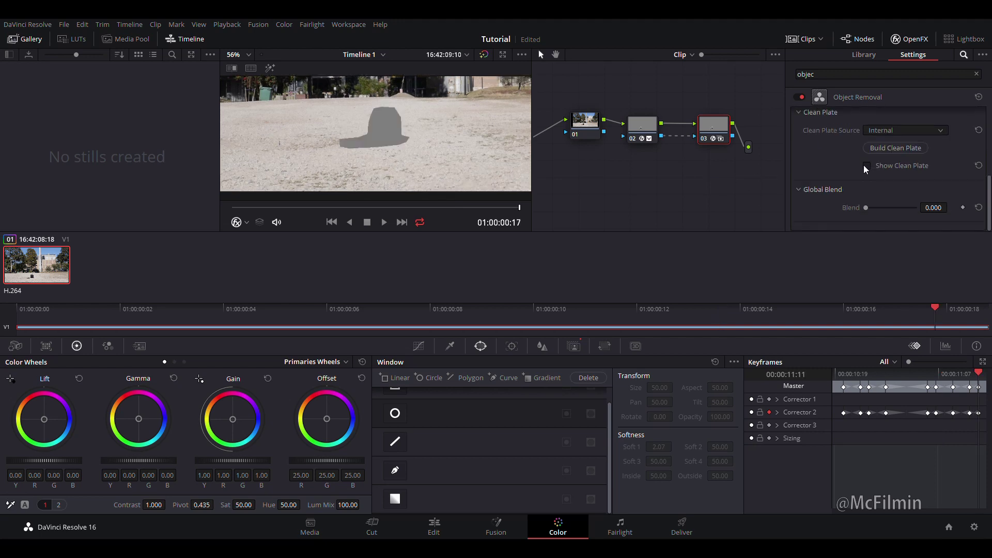
left_click(905, 148)
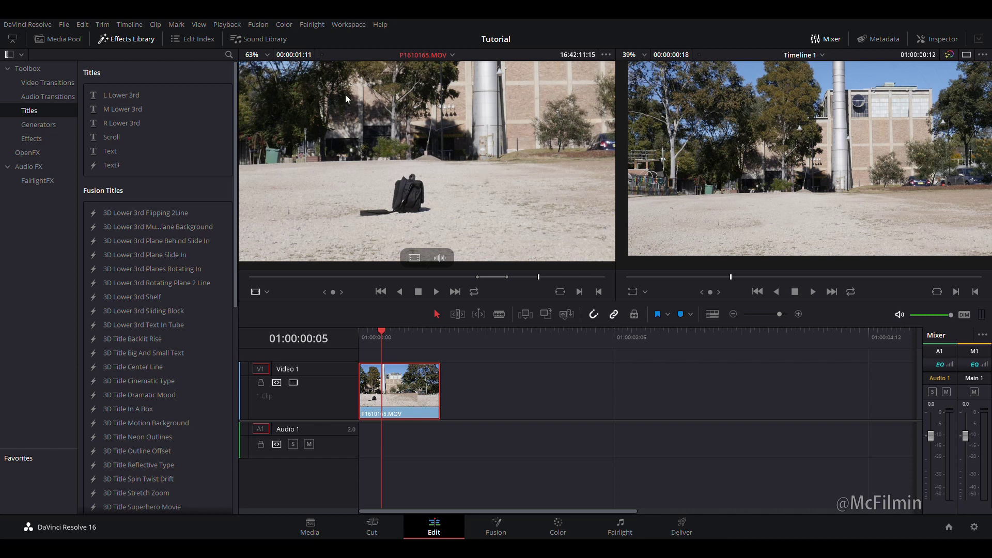
Step: Open Timeline 2 from the Media Pool and bring it to the Color page
left_click(58, 39)
double_click(205, 126)
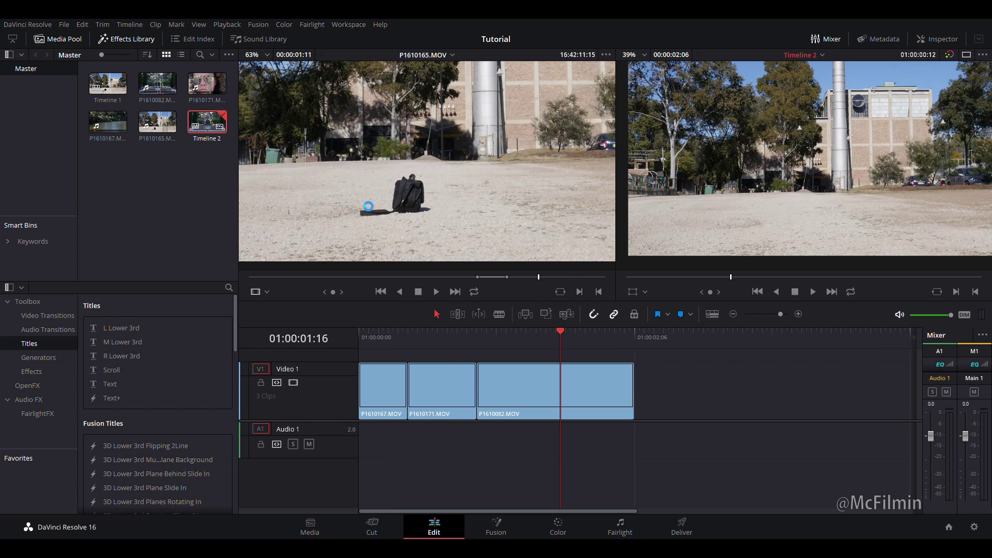
left_click(386, 338)
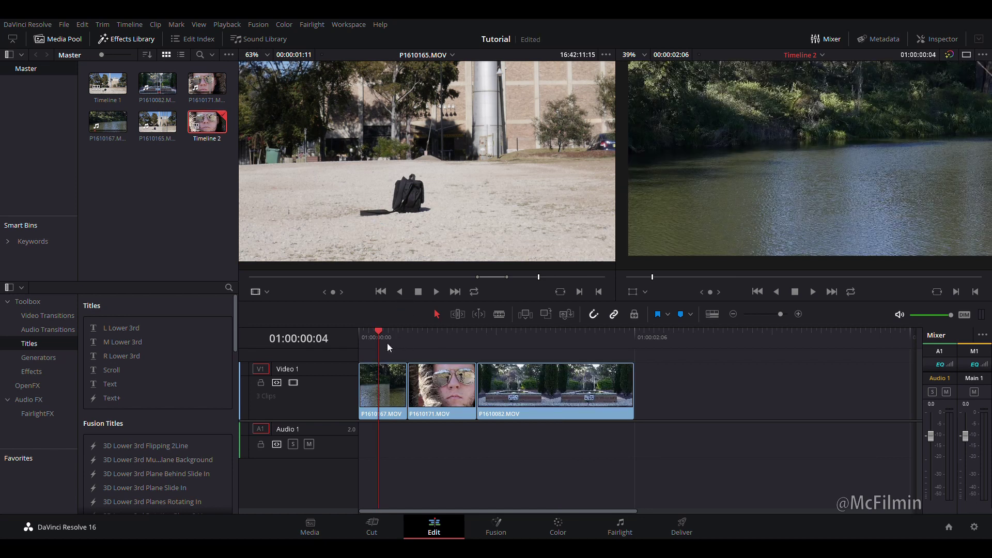
key("shift+6")
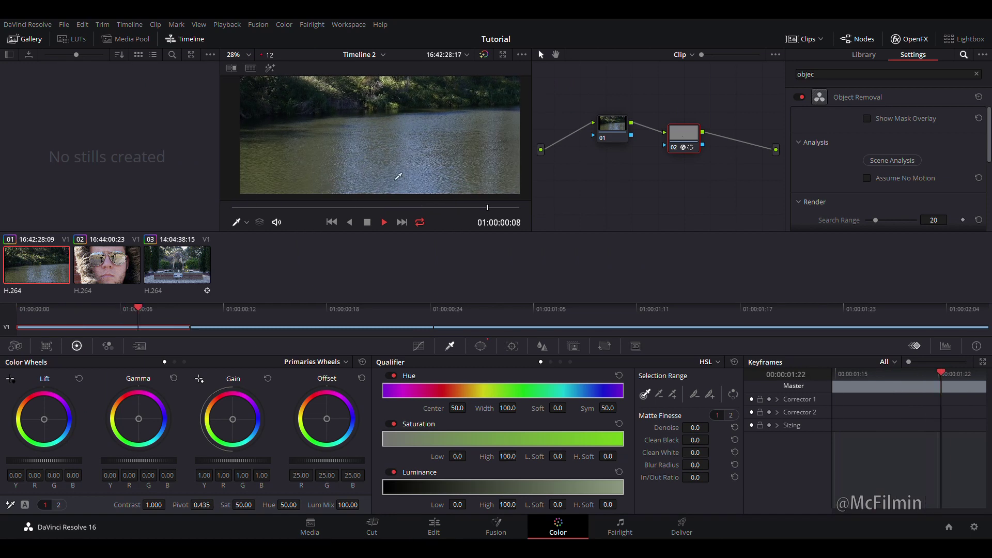
key("space")
Step: Toggle Object Removal off and on to compare the bird, then play the lake clip
left_click(801, 98)
scroll(369, 194, "up", 3)
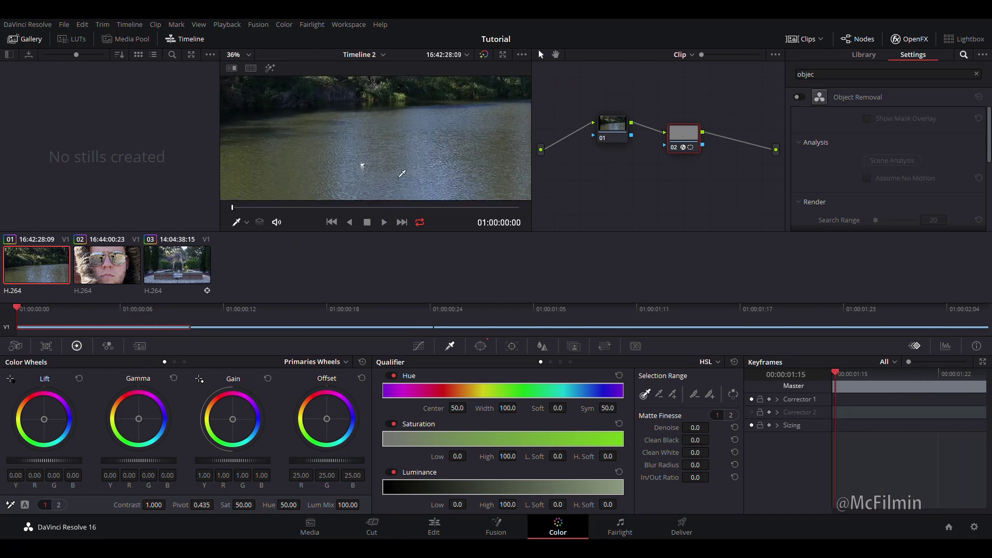
scroll(369, 194, "up", 4)
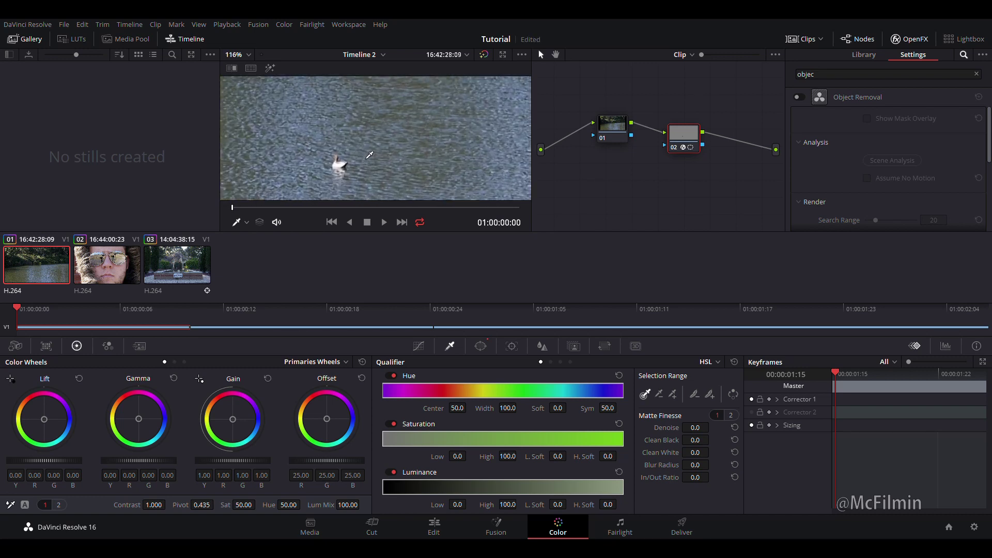
left_click(802, 97)
left_click(802, 98)
left_click(802, 98)
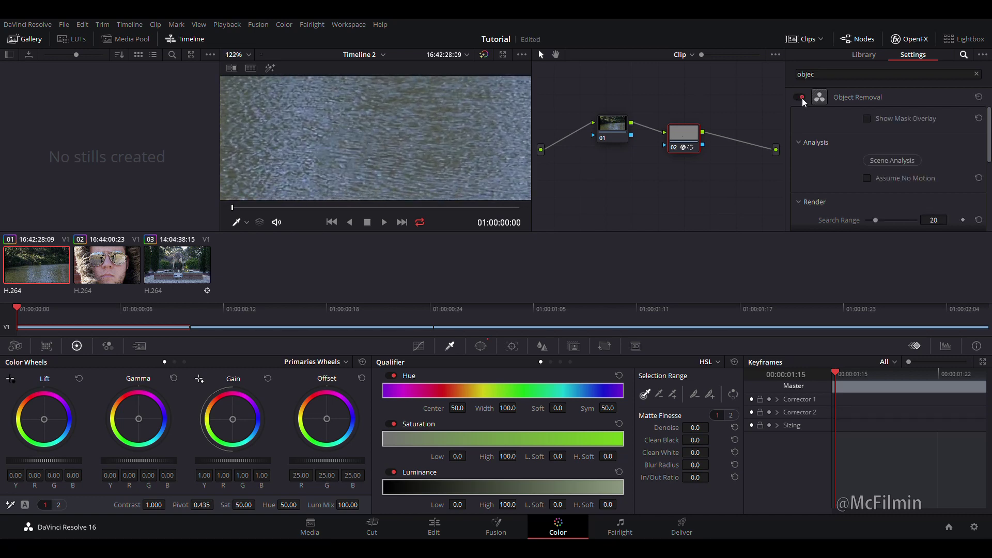
key("space")
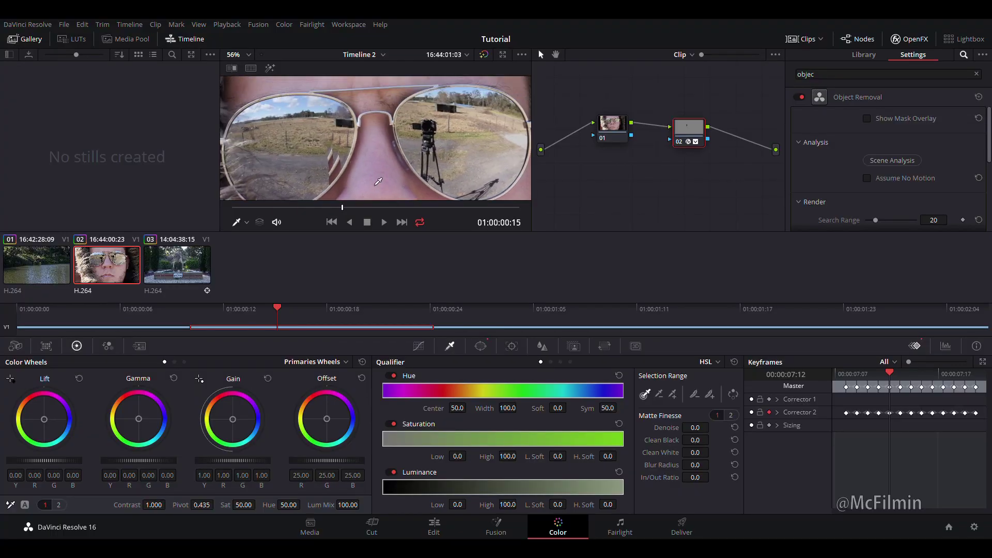
Step: Stop, then resume playback of the sunglasses clip
left_click(367, 221)
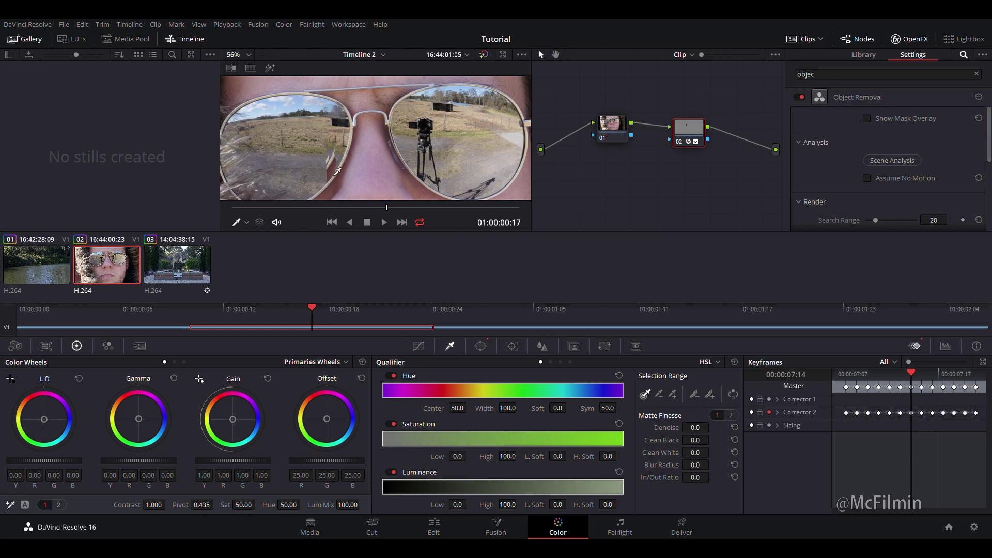
key("space")
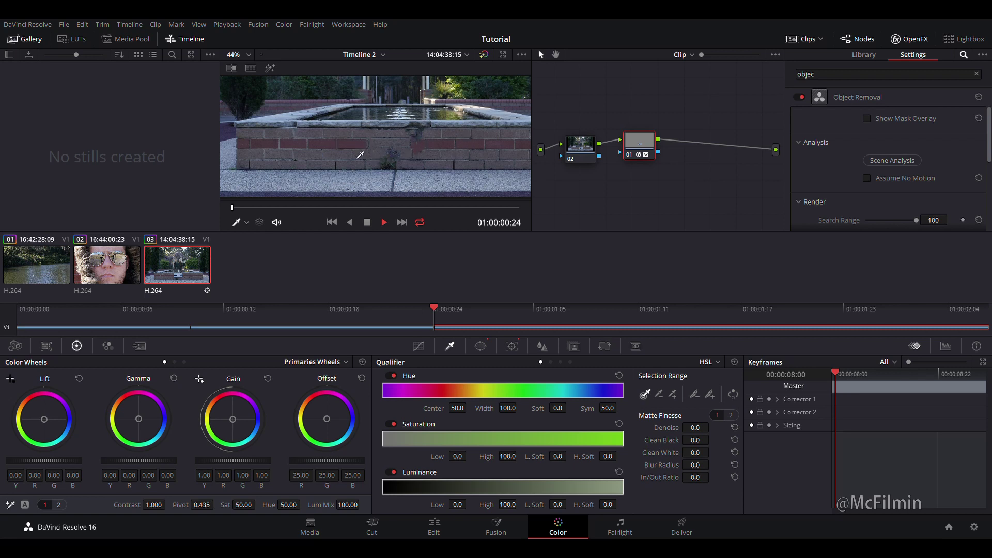
Step: Zoom the viewer in on the fountain's brick wall
scroll(357, 155, "up", 3)
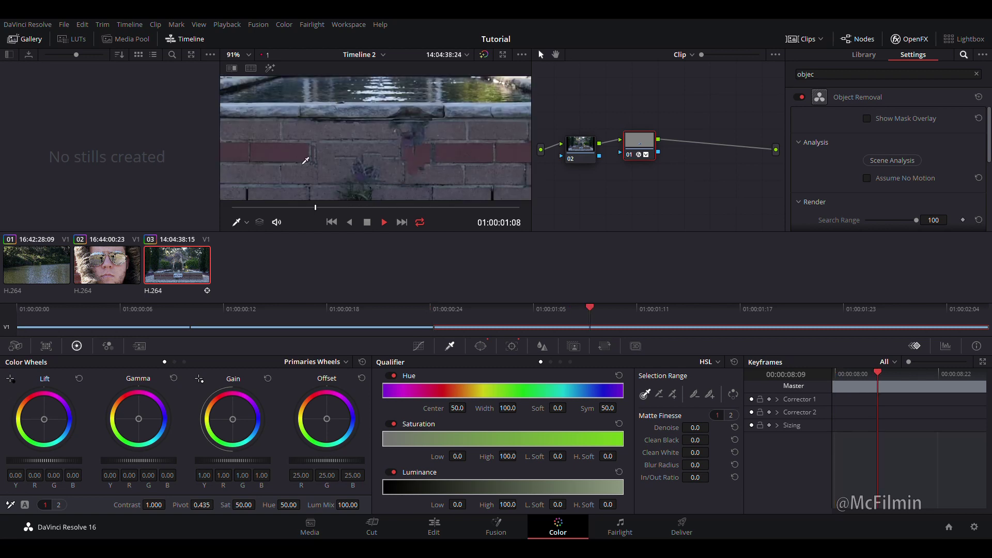